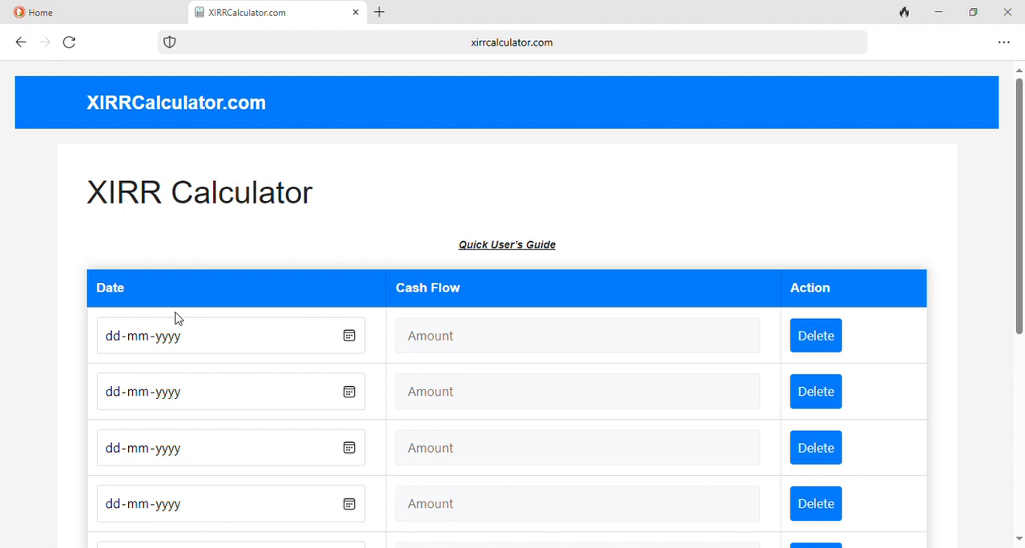
Step: Scroll through the XIRR calculator page to examine its date and cash flow table
scroll(214, 240, down, 1)
scroll(213, 240, up, 1)
scroll(318, 217, down, 5)
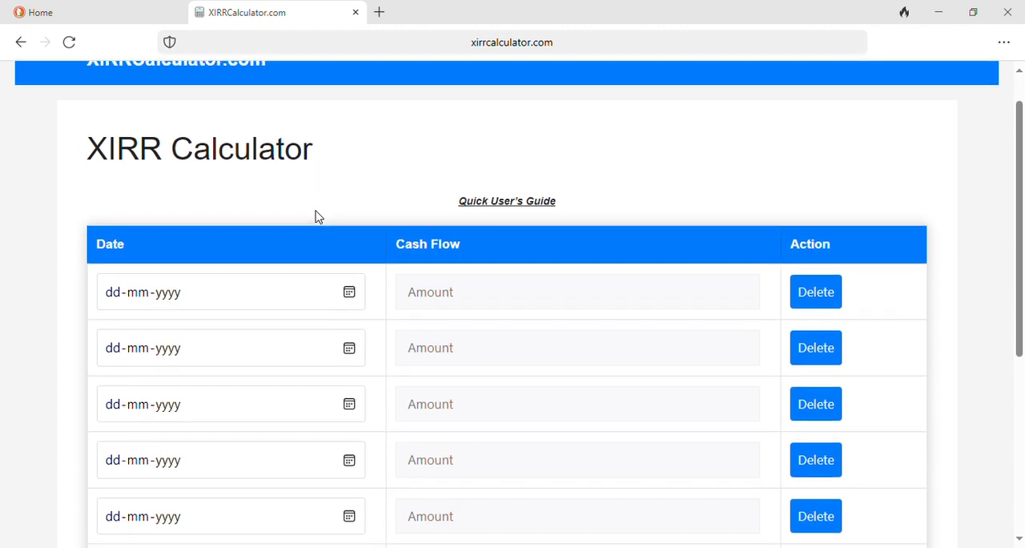
scroll(318, 217, up, 2)
scroll(316, 214, up, 2)
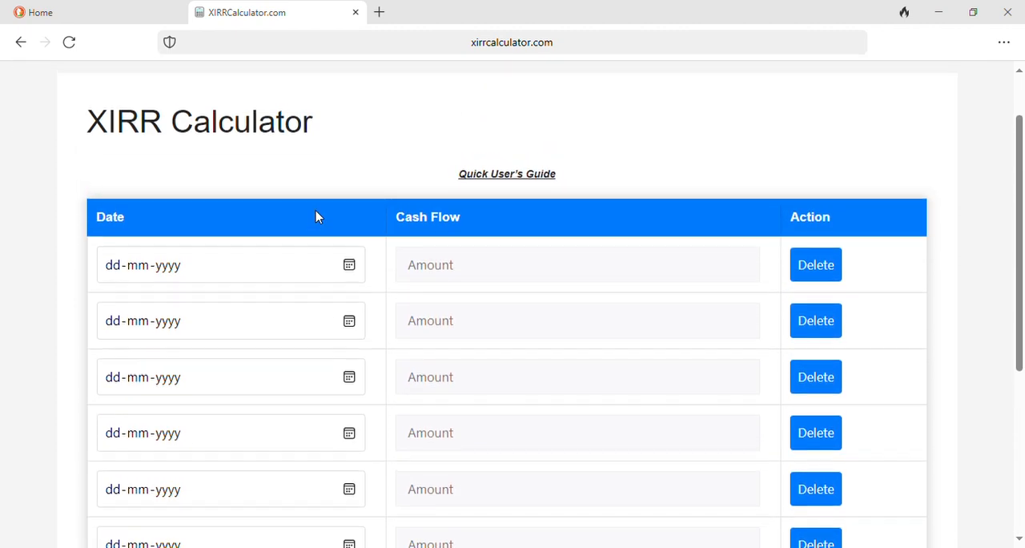
scroll(326, 171, up, 1)
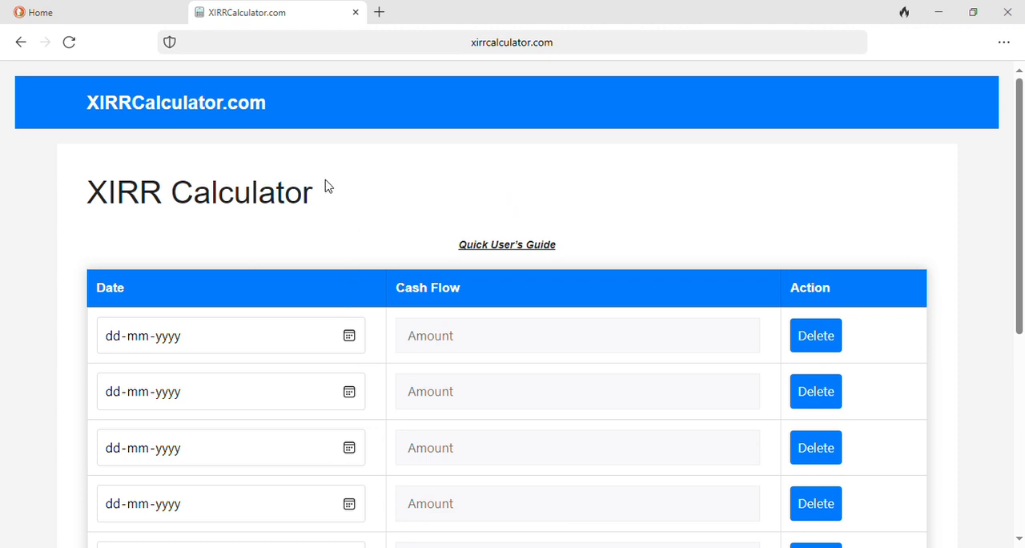
scroll(277, 282, down, 1)
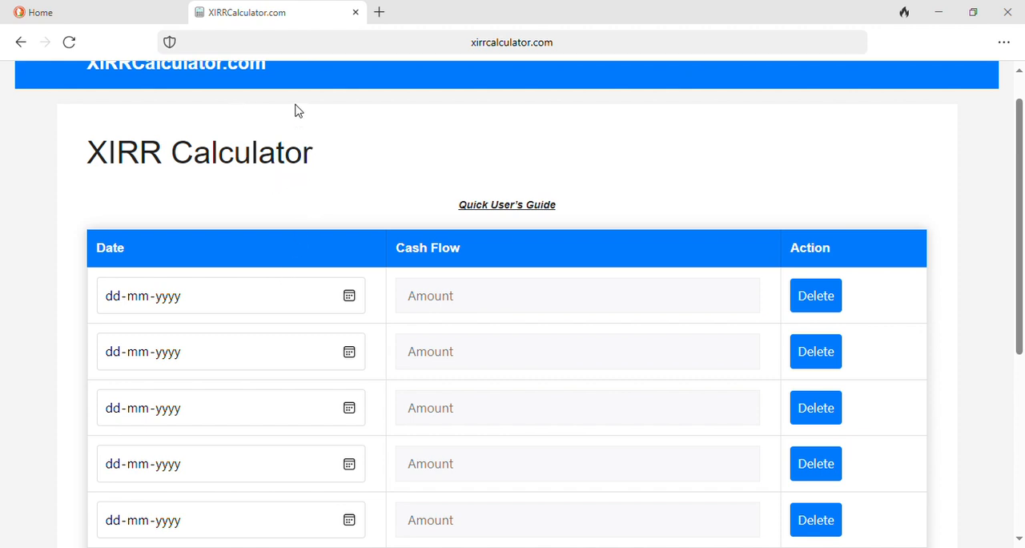
scroll(320, 128, up, 1)
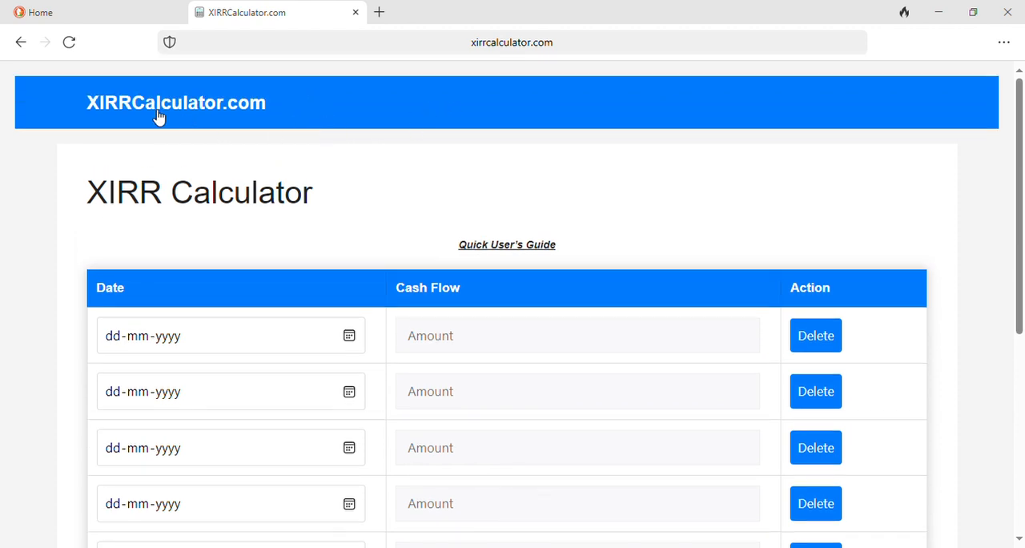
scroll(268, 184, down, 1)
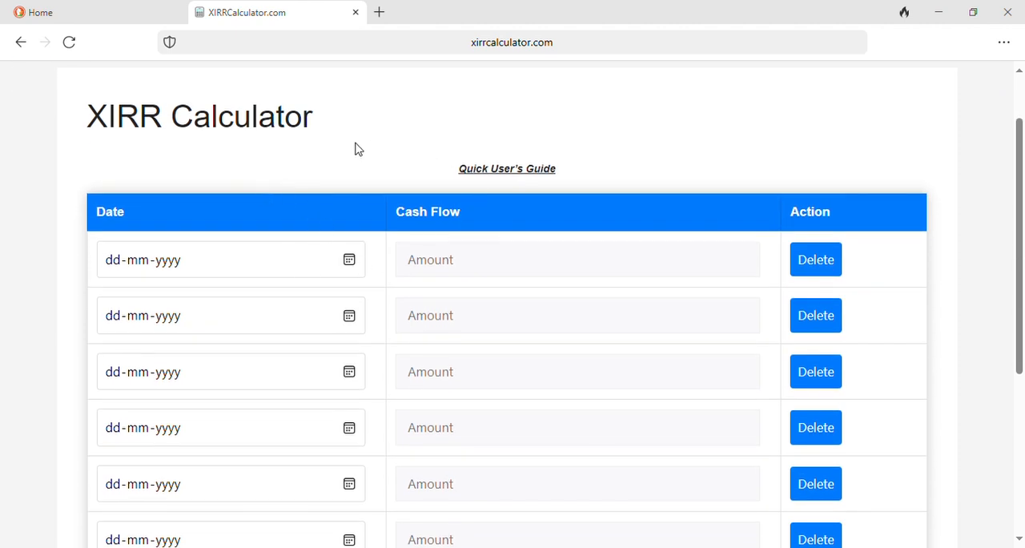
Step: Open the Quick User's Guide in a new tab and read through its instructions
click(506, 190)
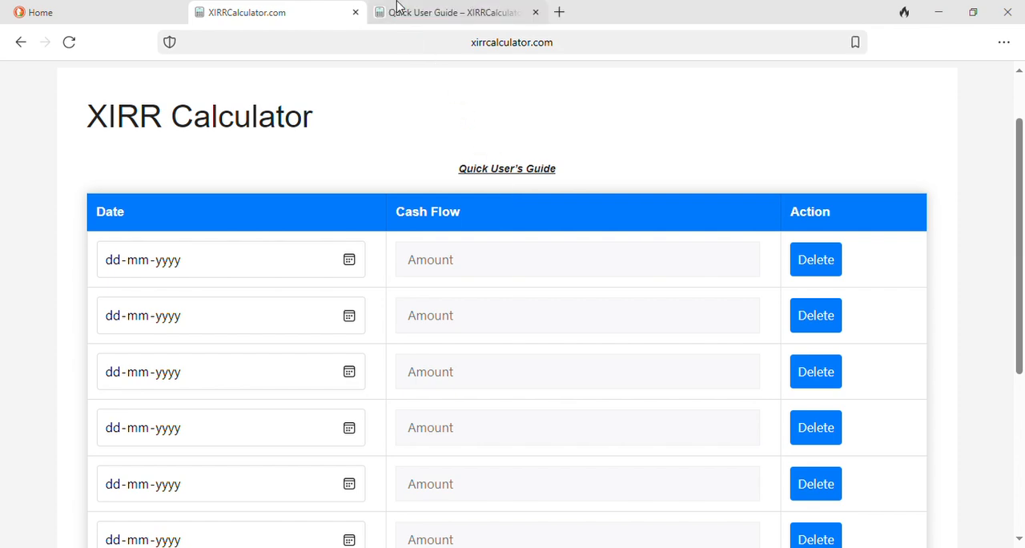
click(397, 3)
scroll(453, 325, down, 4)
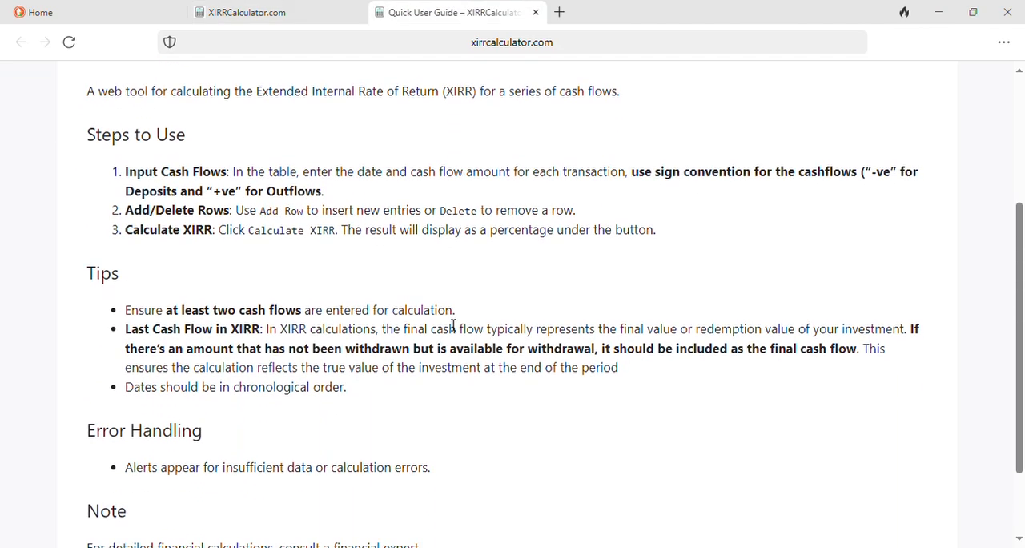
scroll(453, 320, up, 5)
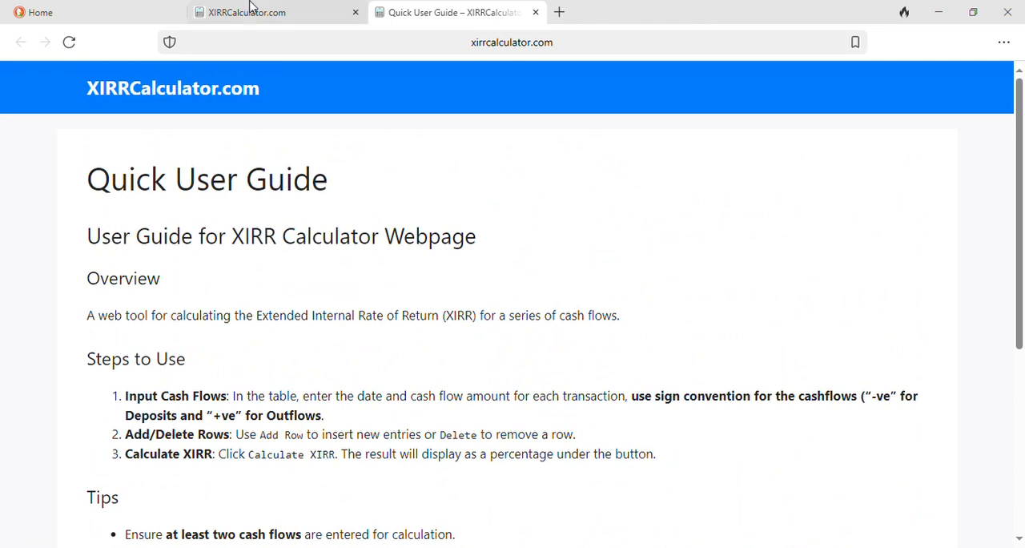
Step: Return to the calculator and enter the first cash flow: date 01-01-2024, amount -1000
click(249, 8)
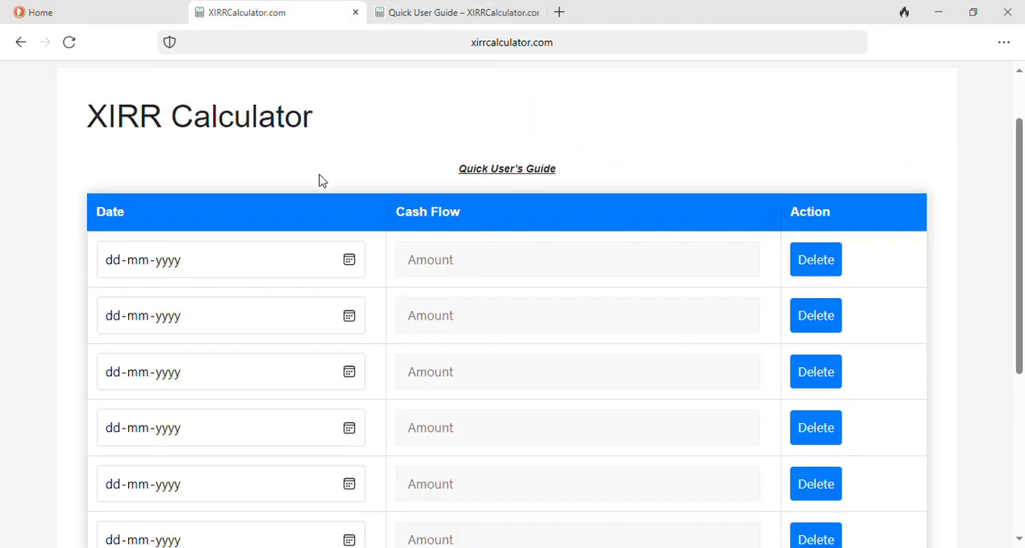
scroll(328, 280, down, 1)
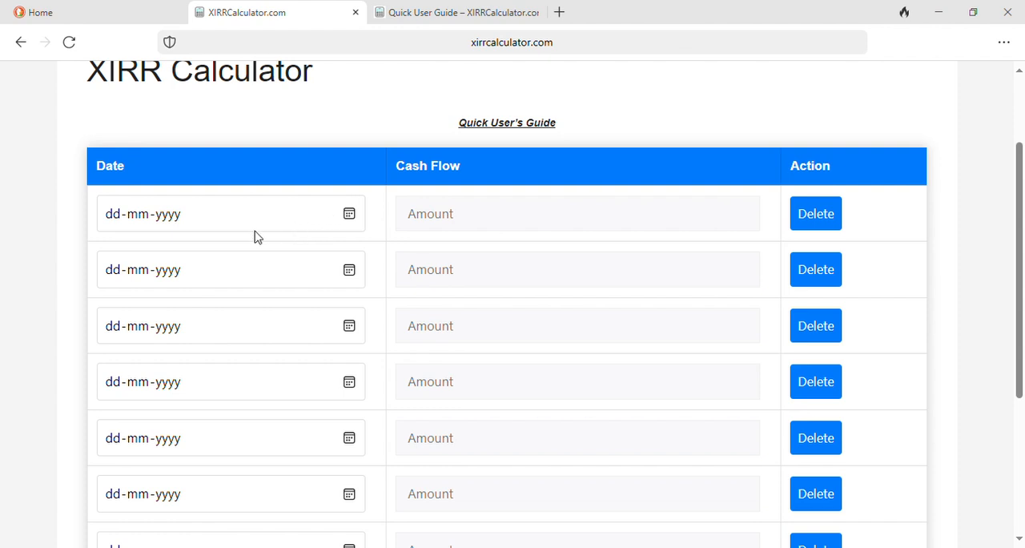
click(349, 221)
text(01012024)
click(456, 218)
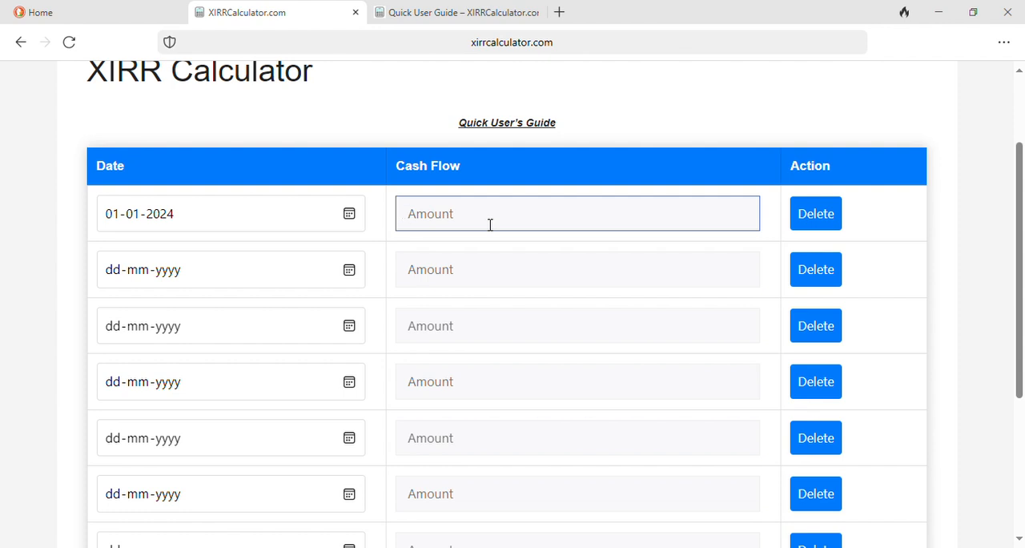
text(-1000)
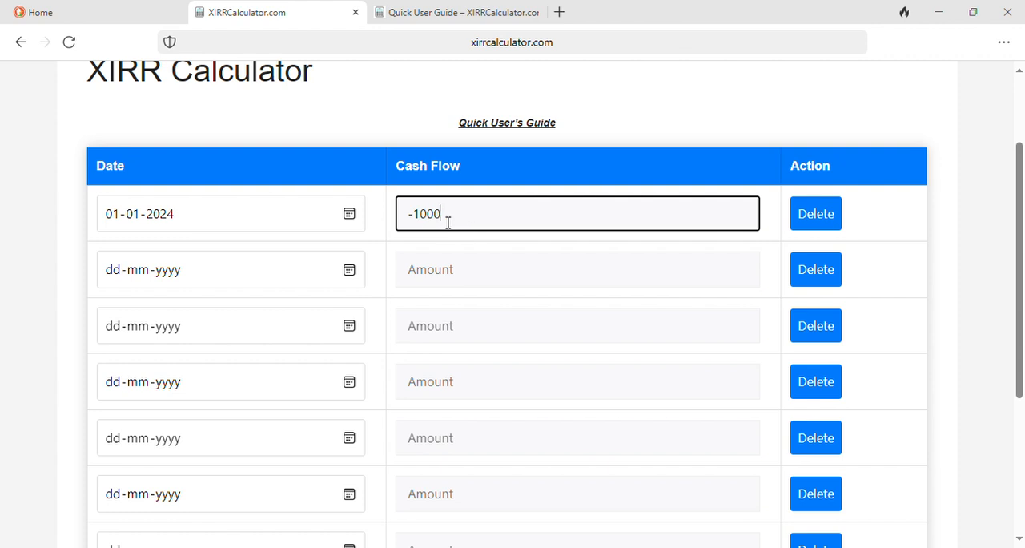
Step: Enter the second cash flow: date 07-03-2024, amount -2000
click(259, 270)
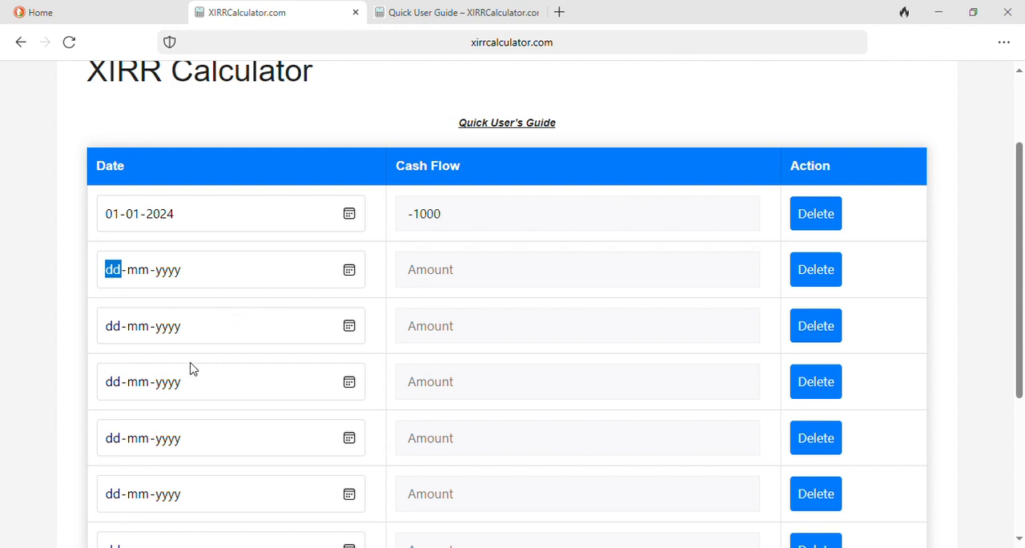
click(238, 310)
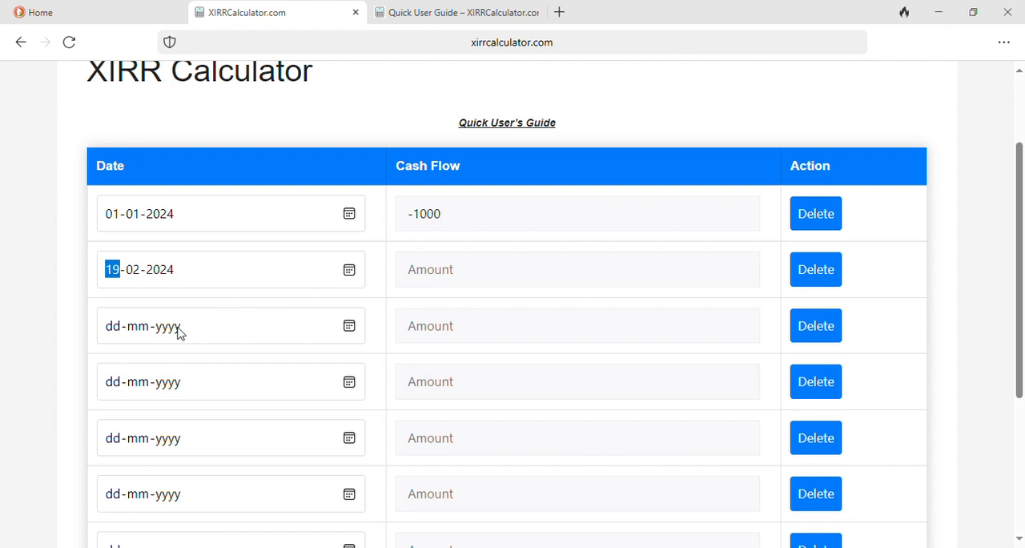
click(234, 309)
text(07)
click(463, 280)
text(-)
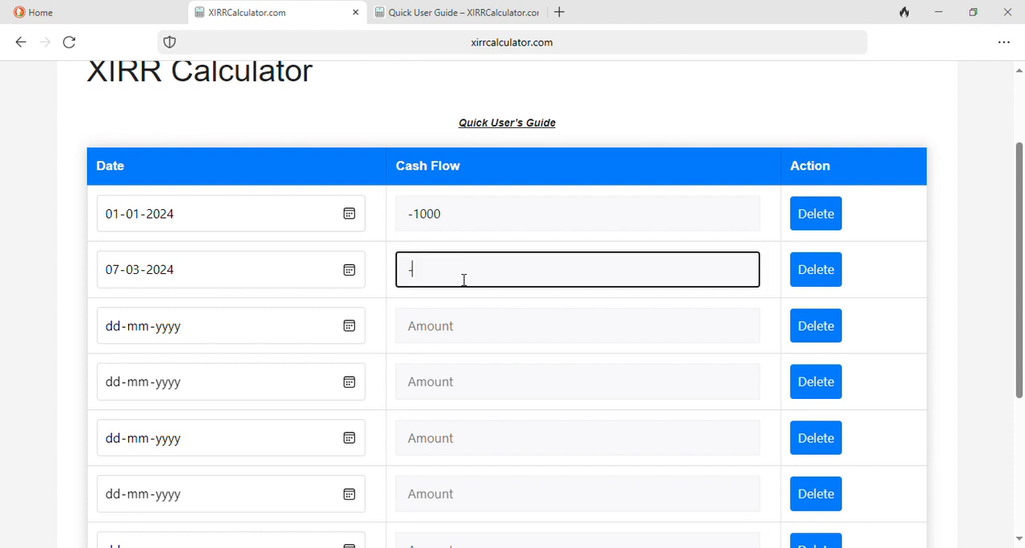
text(2000)
Step: Enter the third cash flow: date 23-03-2024, amount -1500
click(250, 341)
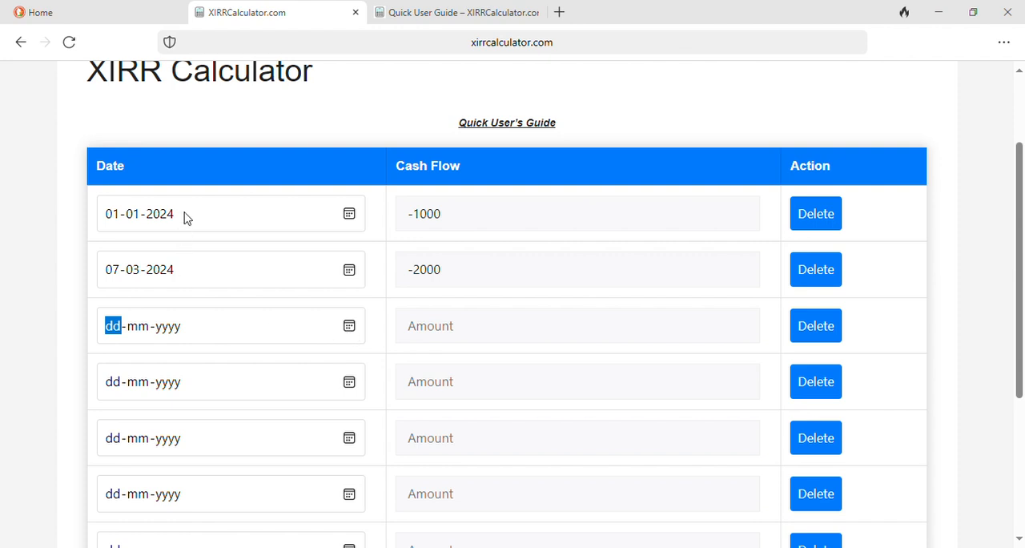
click(234, 114)
click(234, 114)
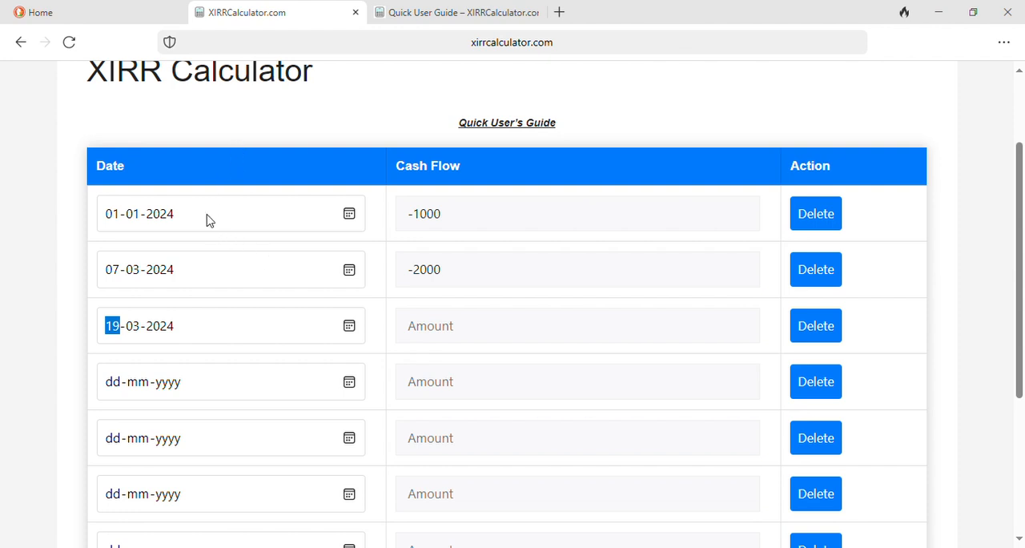
key(Up)
key(Up)
key(Up)
key(Up)
scroll(299, 376, down, 1)
click(492, 275)
text(-1500)
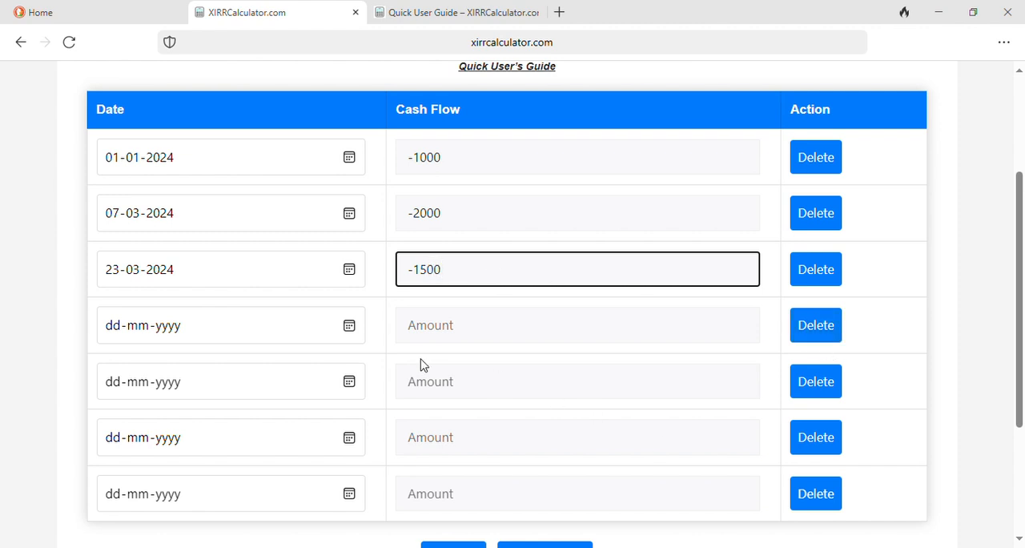
Step: Delete the two bottom empty rows from the cash flow table
scroll(694, 477, down, 1)
click(801, 451)
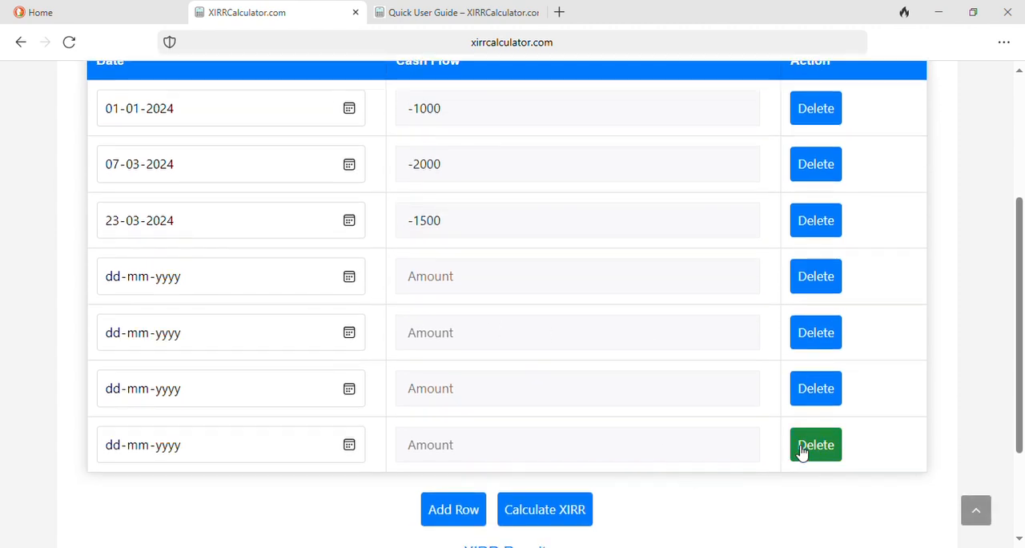
click(816, 393)
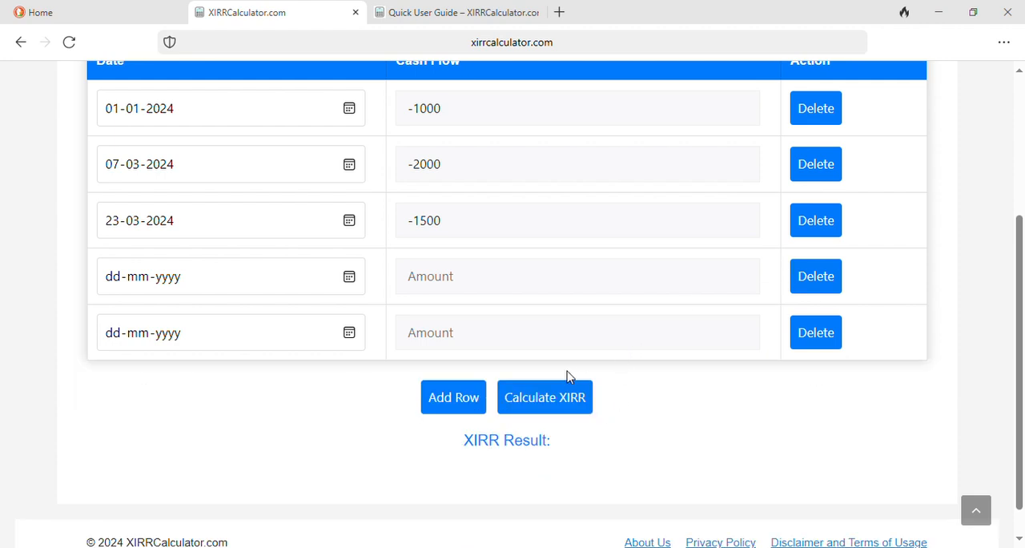
Step: Enter the fourth cash flow: date 01-02-2025, amount -1500
scroll(662, 346, up, 1)
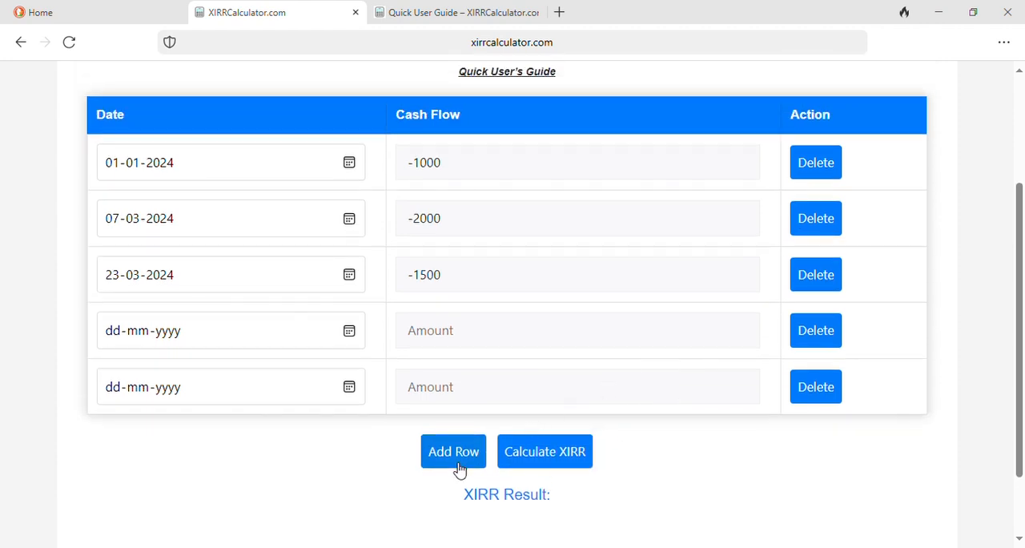
click(456, 463)
click(837, 445)
click(350, 334)
click(242, 124)
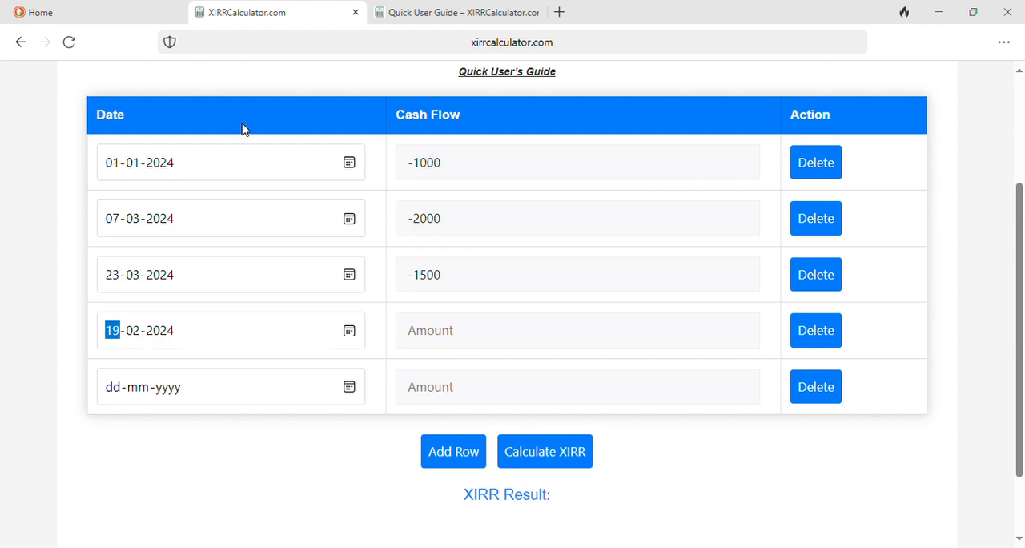
click(242, 124)
click(156, 163)
click(227, 170)
click(446, 325)
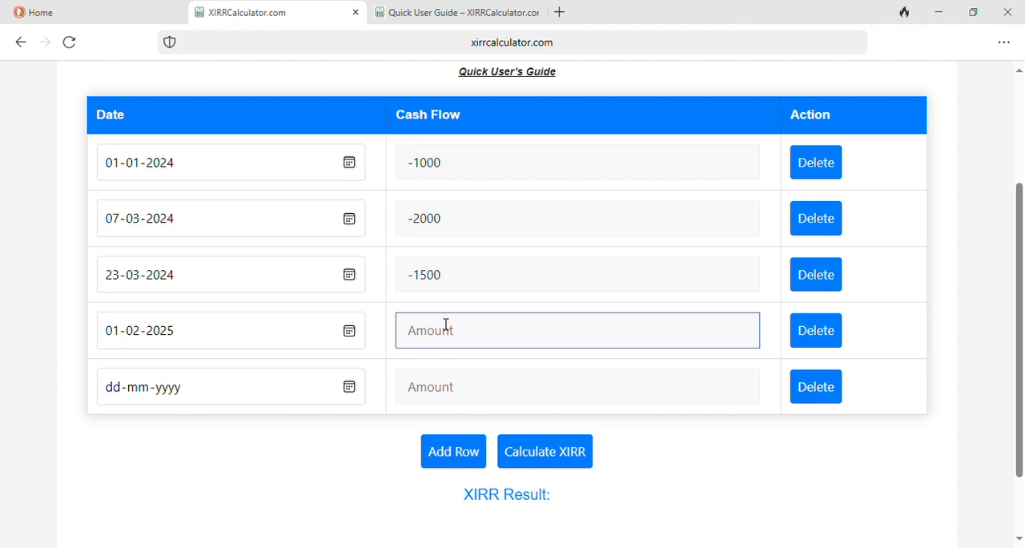
text(-1500)
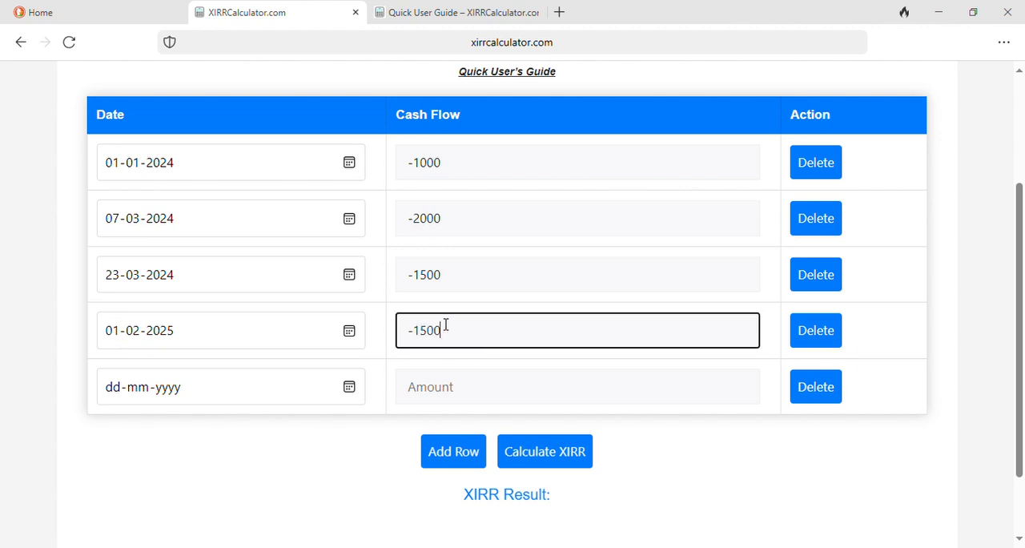
Step: Enter the fifth cash flow: date 19-04-2025, amount 1000
click(289, 436)
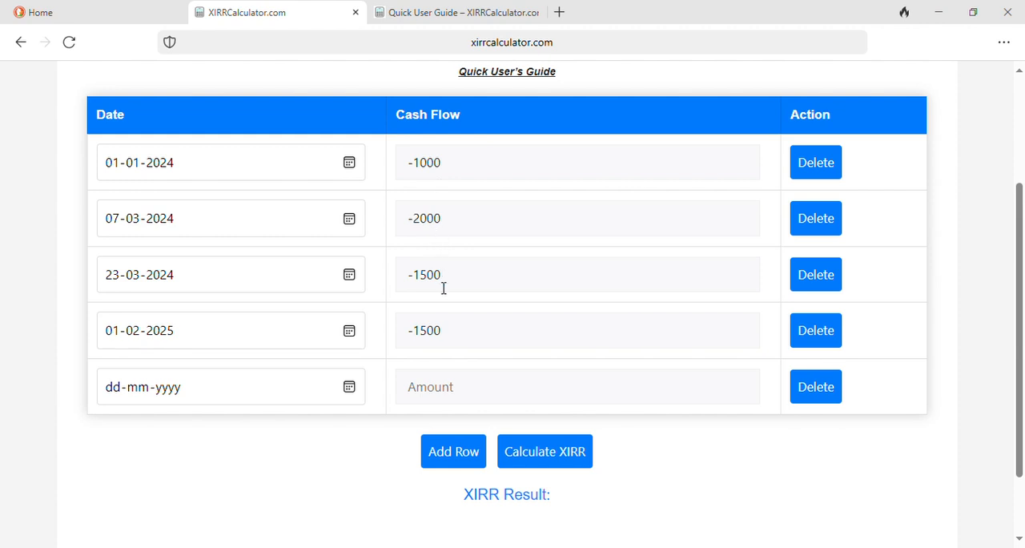
click(440, 399)
click(349, 387)
click(233, 174)
click(234, 174)
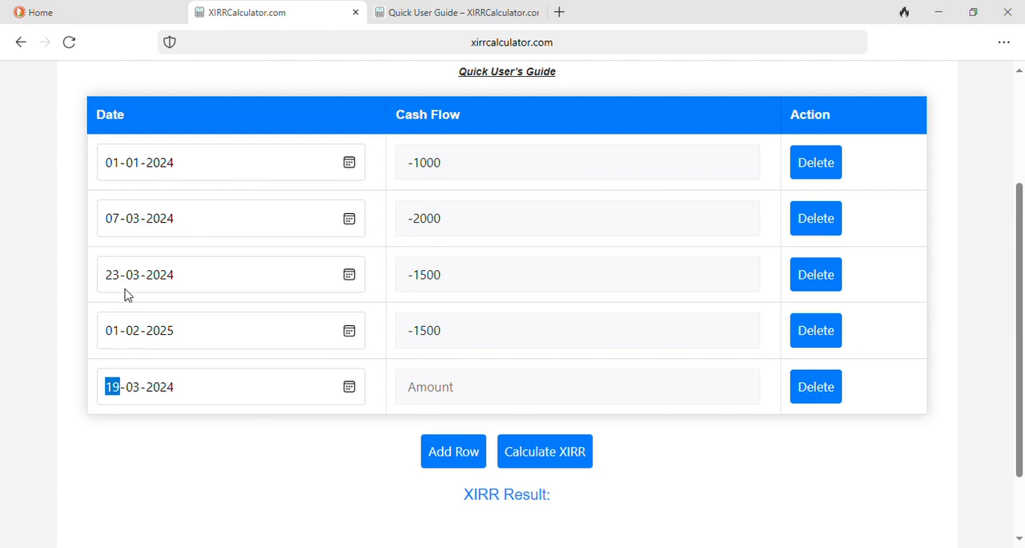
click(218, 221)
click(444, 394)
text(1000)
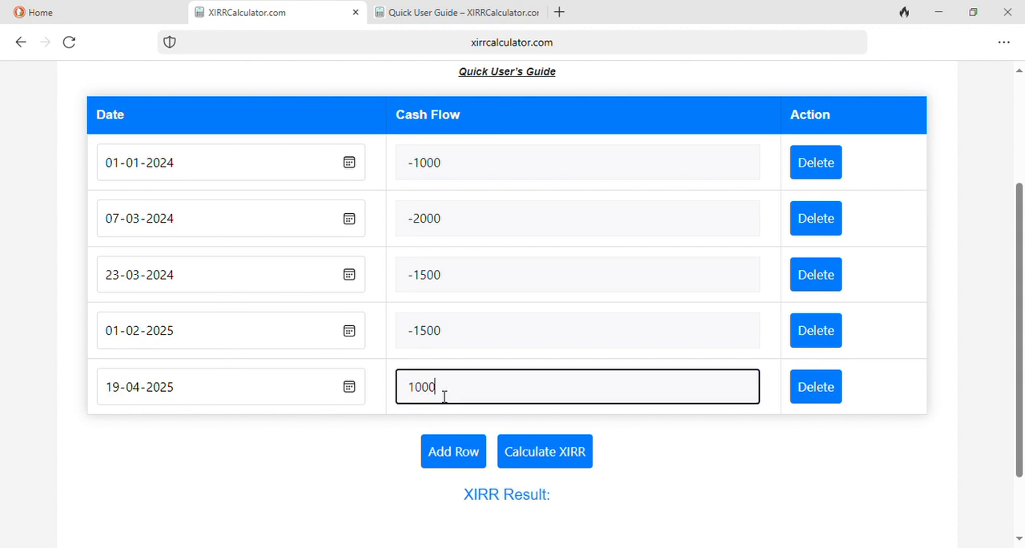
click(337, 453)
click(497, 160)
scroll(493, 159, up, 1)
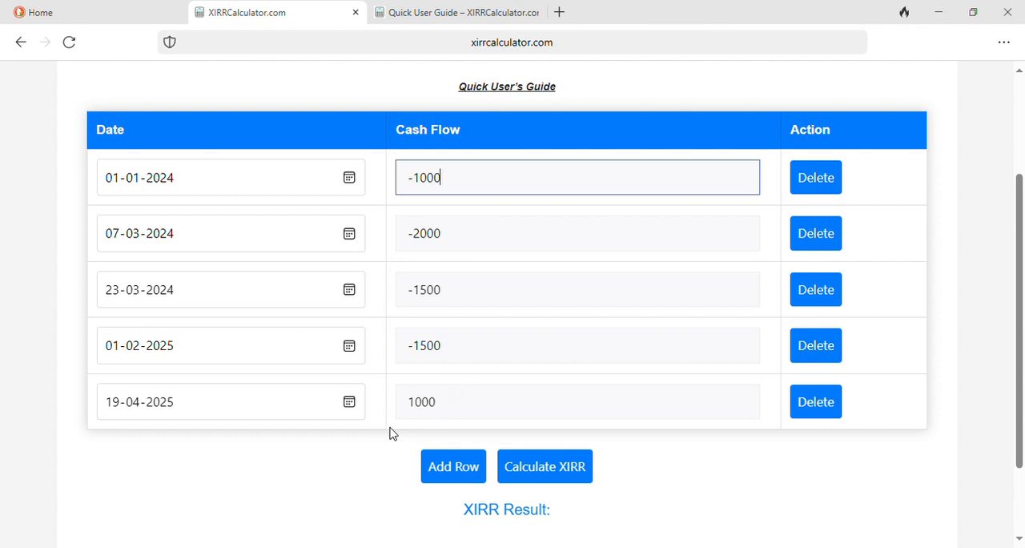
scroll(359, 453, down, 1)
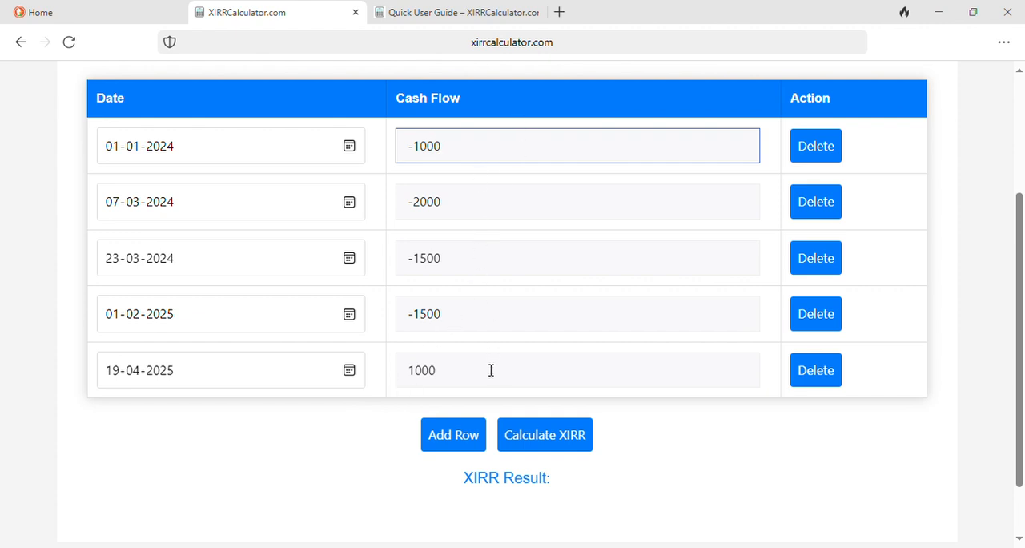
Step: Add a sixth cash flow row with amount 5500 and date 19-06-2025
click(436, 439)
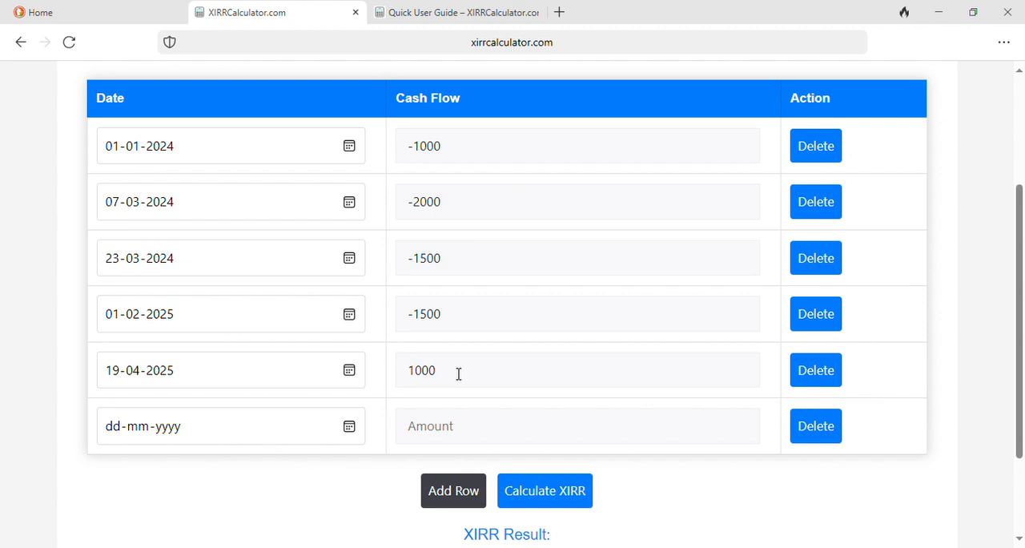
click(439, 432)
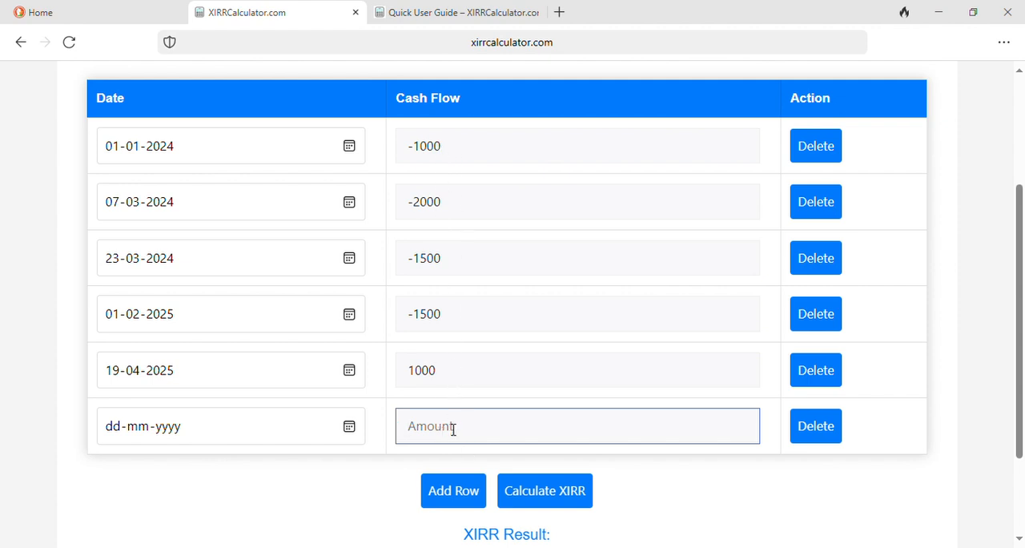
text(55)
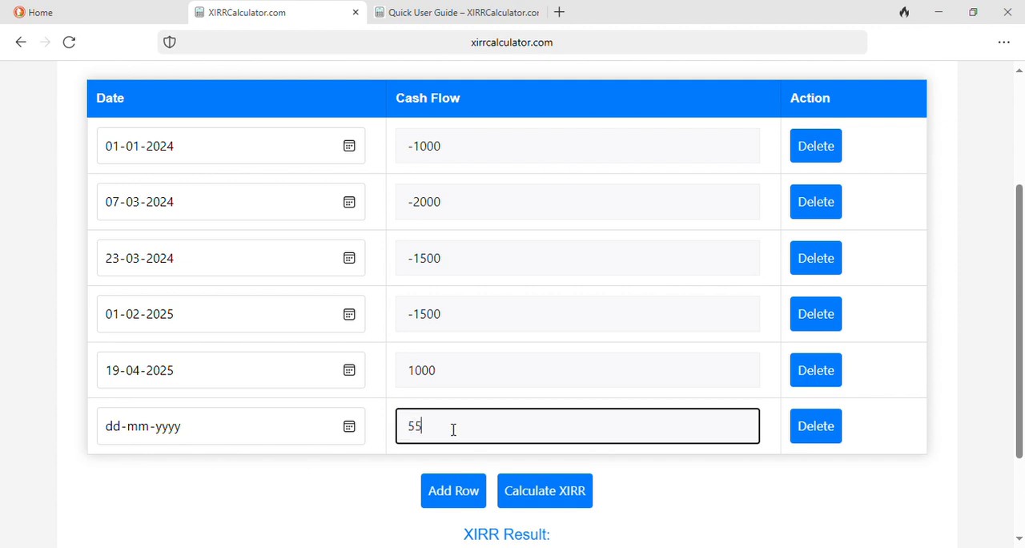
text(00)
drag(407, 426, 475, 426)
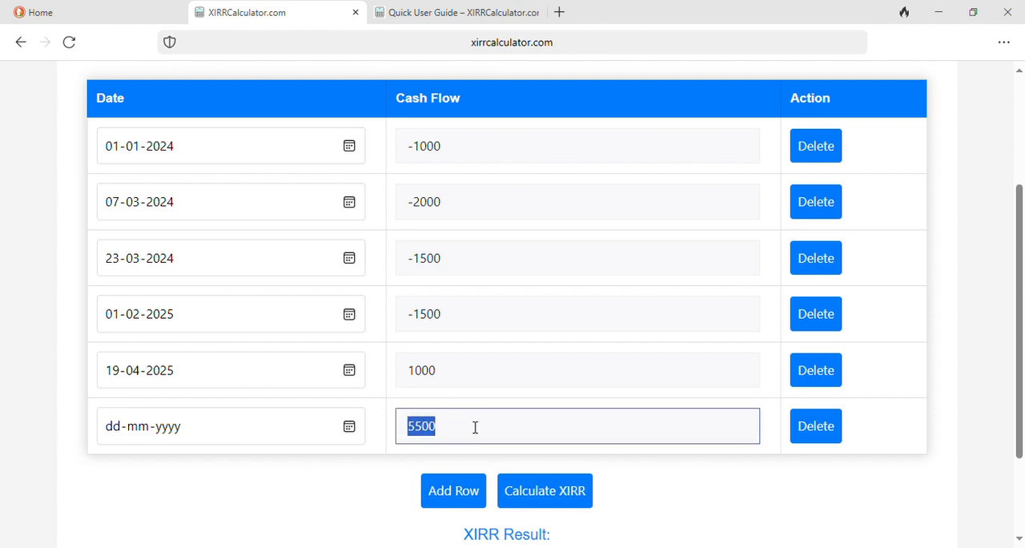
click(352, 431)
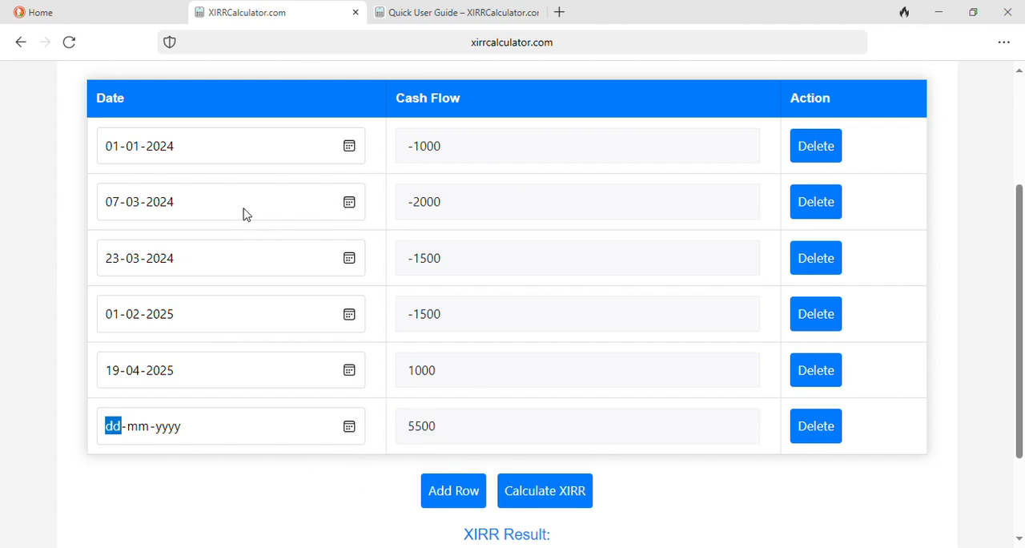
text(19-02-2024)
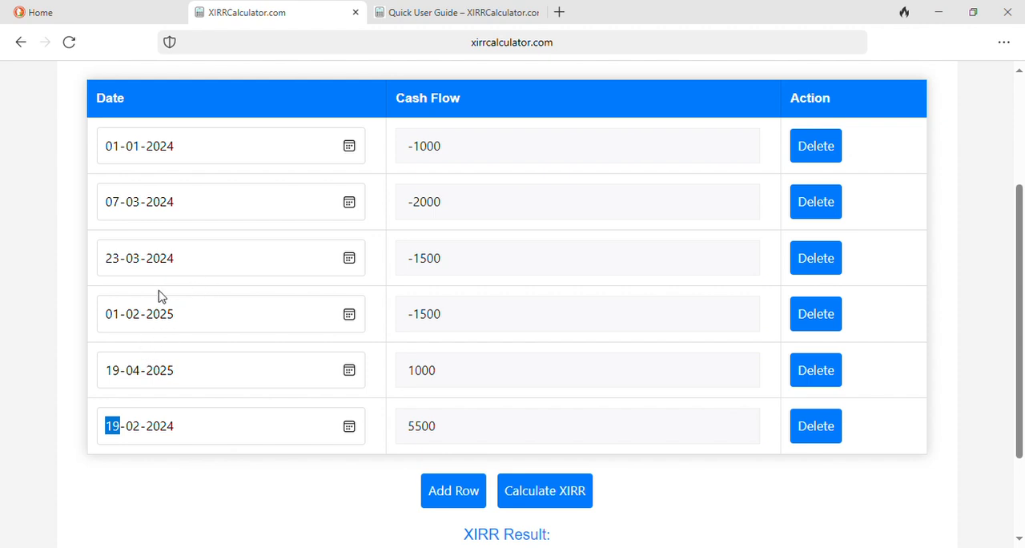
text(19-06-2025)
Step: Calculate the XIRR for the six entered cash flows
click(256, 480)
scroll(639, 494, down, 1)
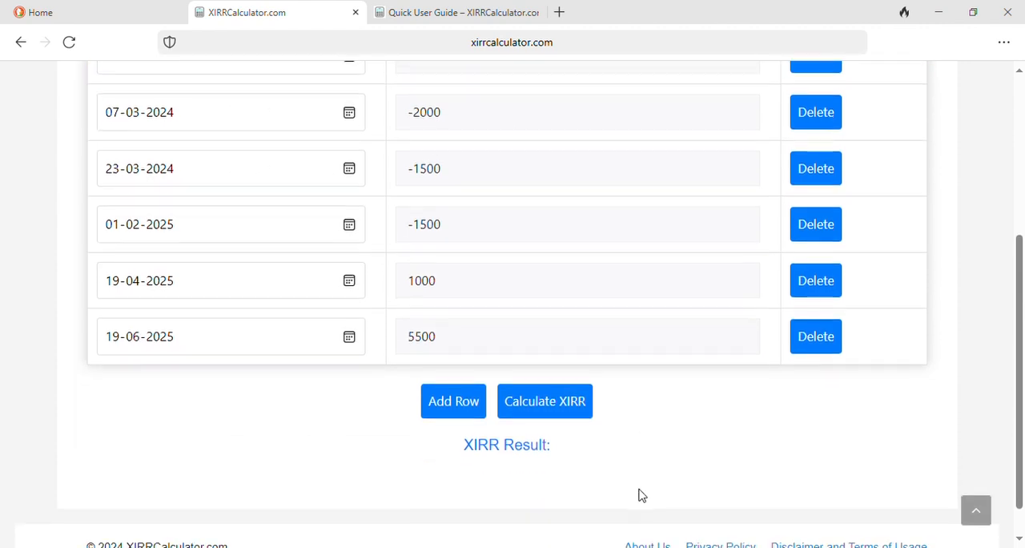
click(552, 408)
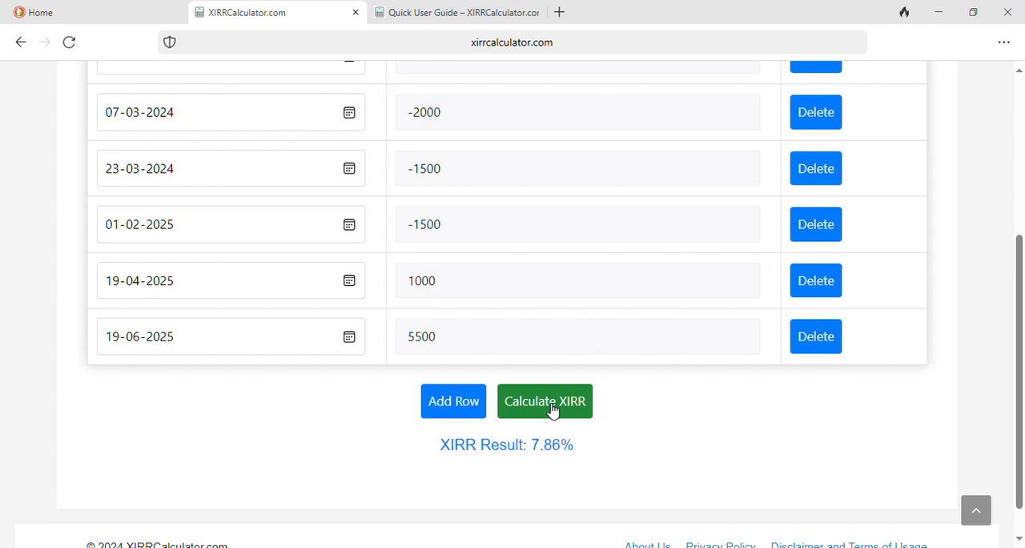
Step: Scroll through the cash flow table and the XIRR result to review the entries
scroll(681, 410, up, 1)
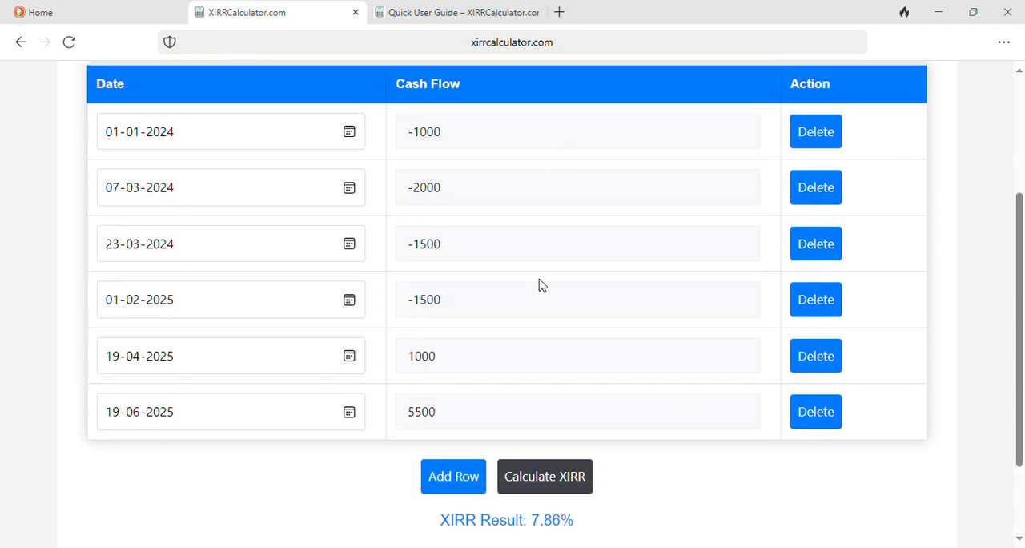
scroll(553, 334, down, 1)
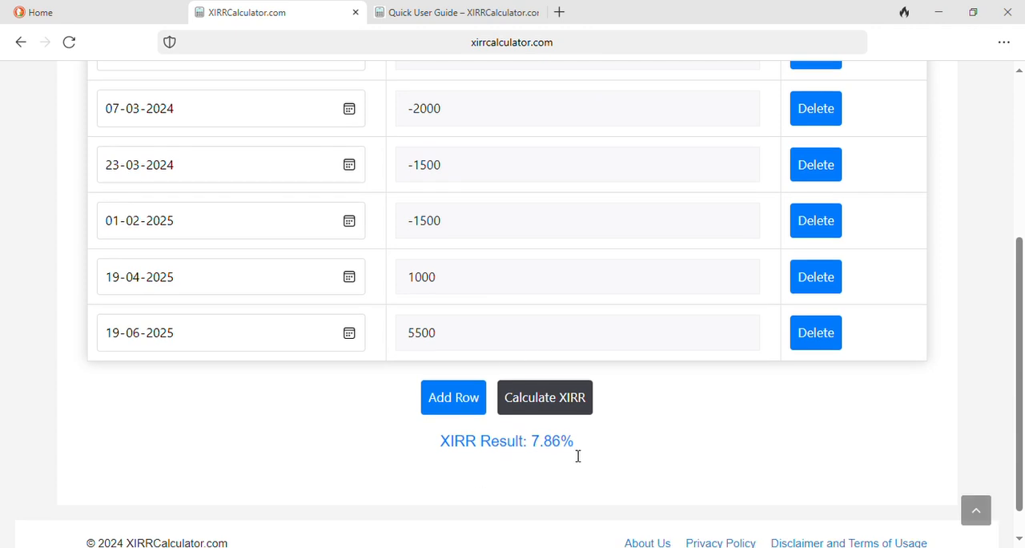
scroll(666, 229, up, 2)
scroll(667, 229, up, 1)
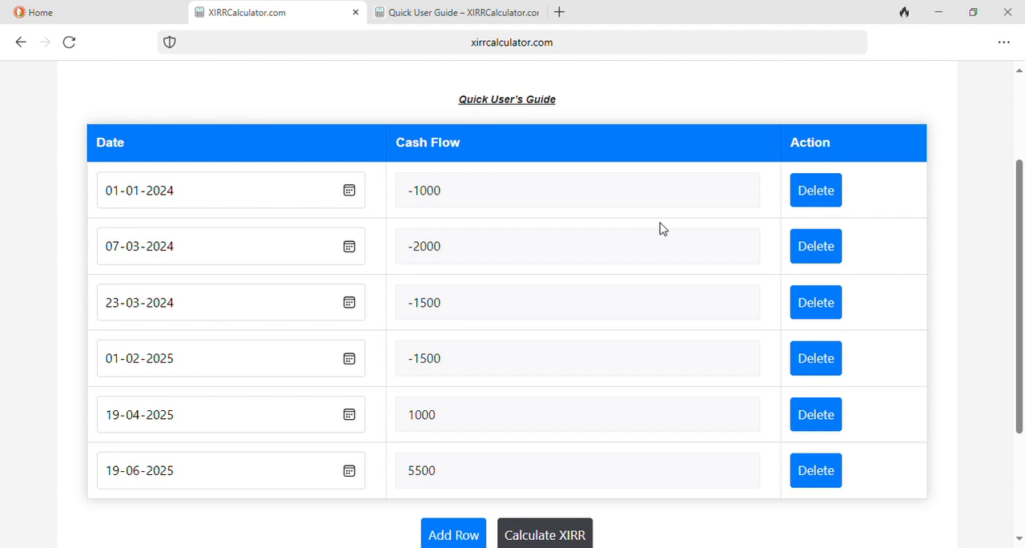
scroll(661, 228, down, 2)
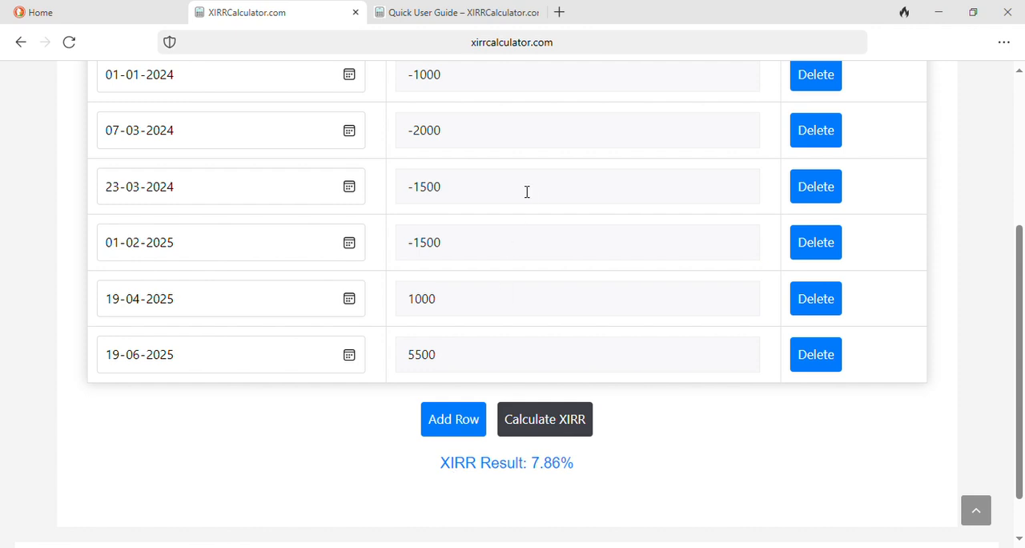
scroll(527, 192, up, 1)
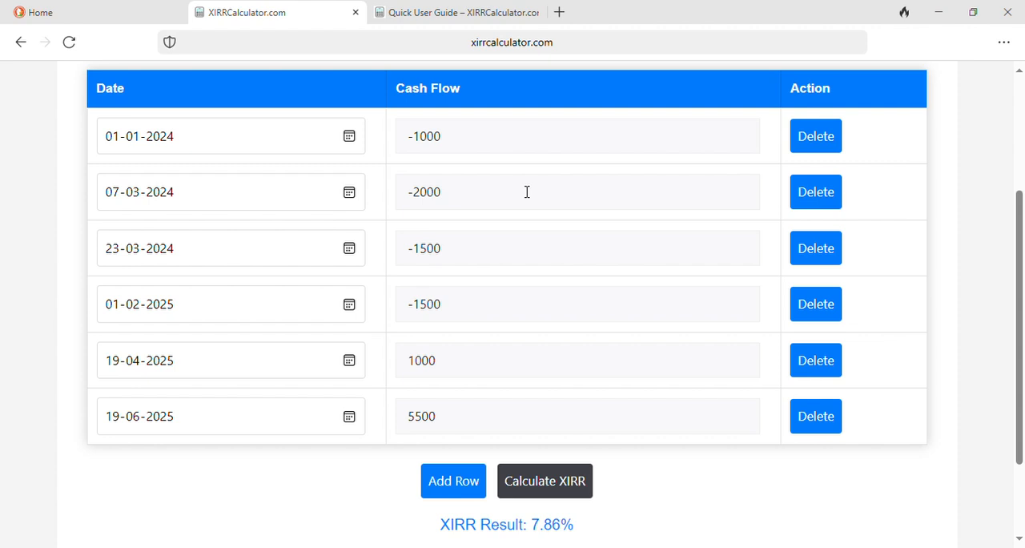
scroll(527, 192, up, 1)
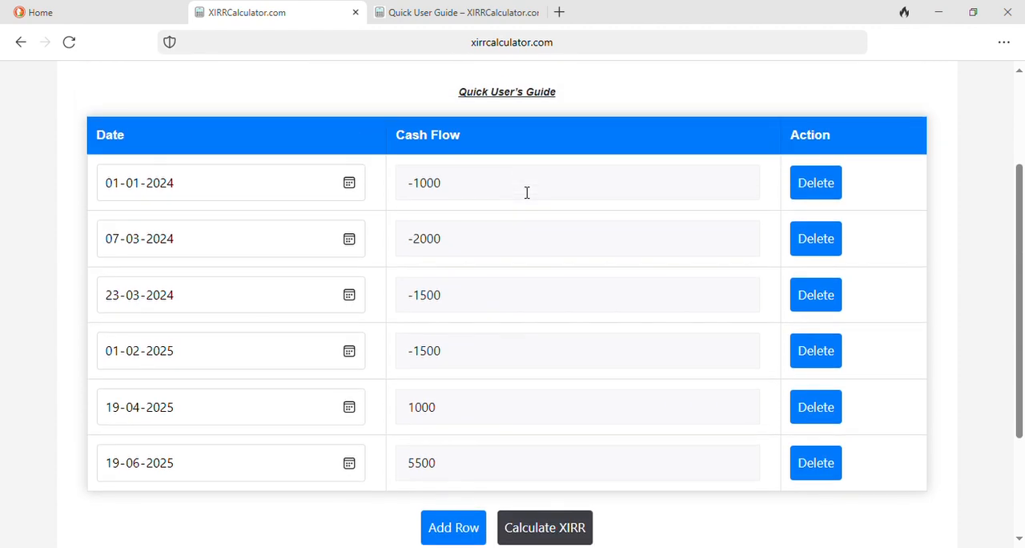
scroll(527, 192, down, 1)
scroll(536, 316, down, 1)
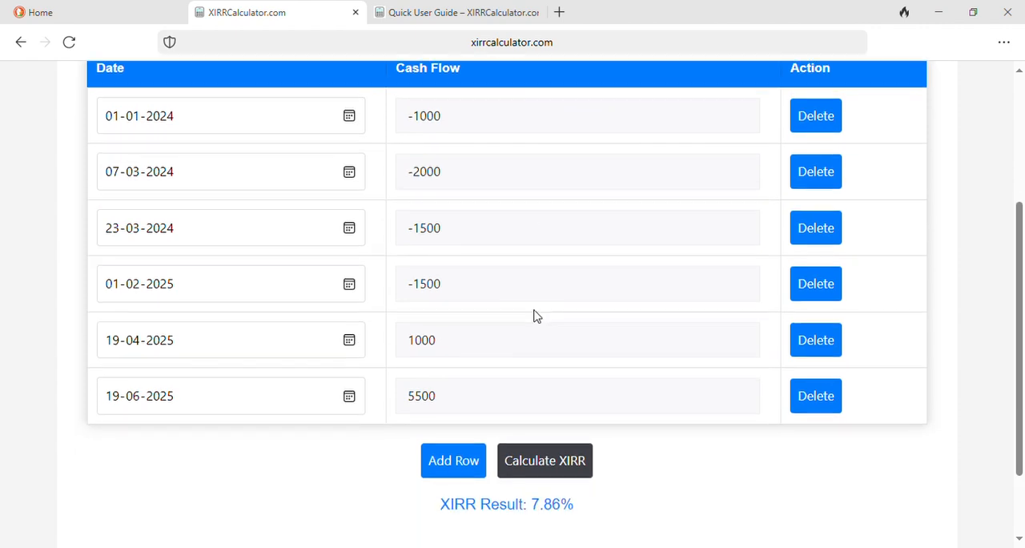